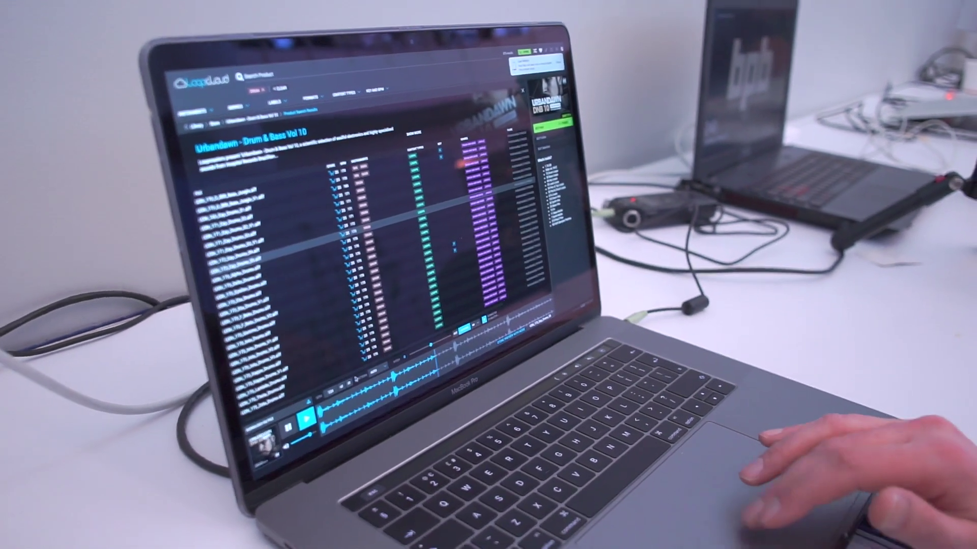
Step: Bring the Ableton Live project to the front after previewing the Urbandawn Vol 10 loops
key("super+Tab")
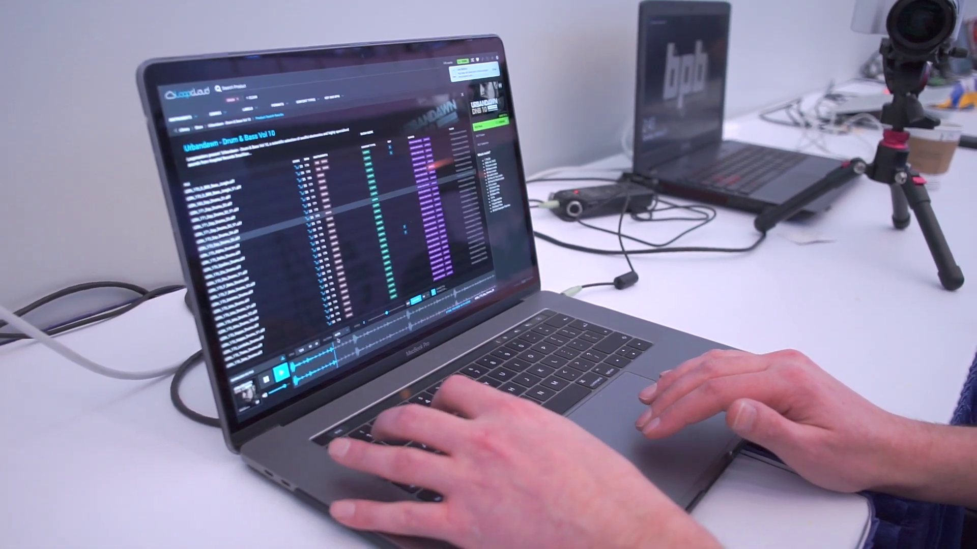
key("super+Tab")
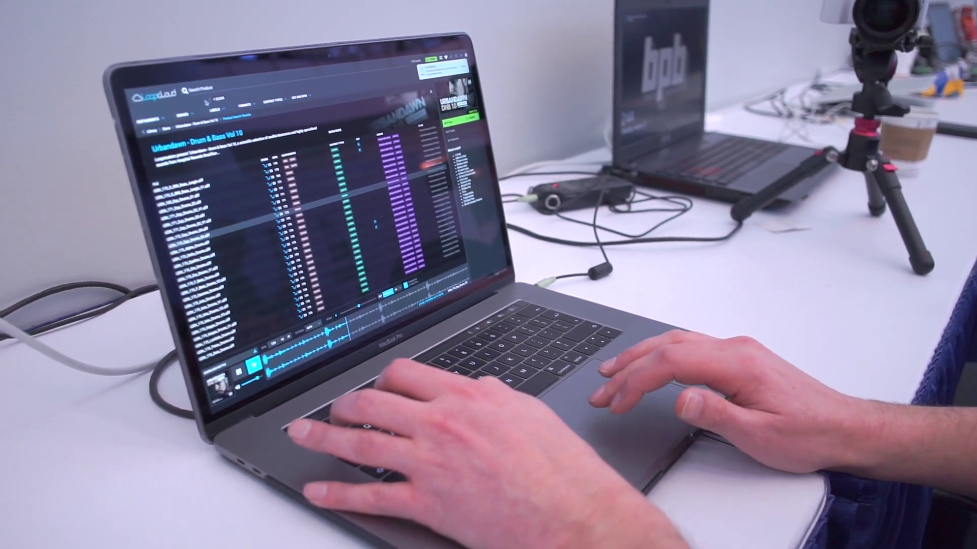
scroll(305, 228, "up", 3)
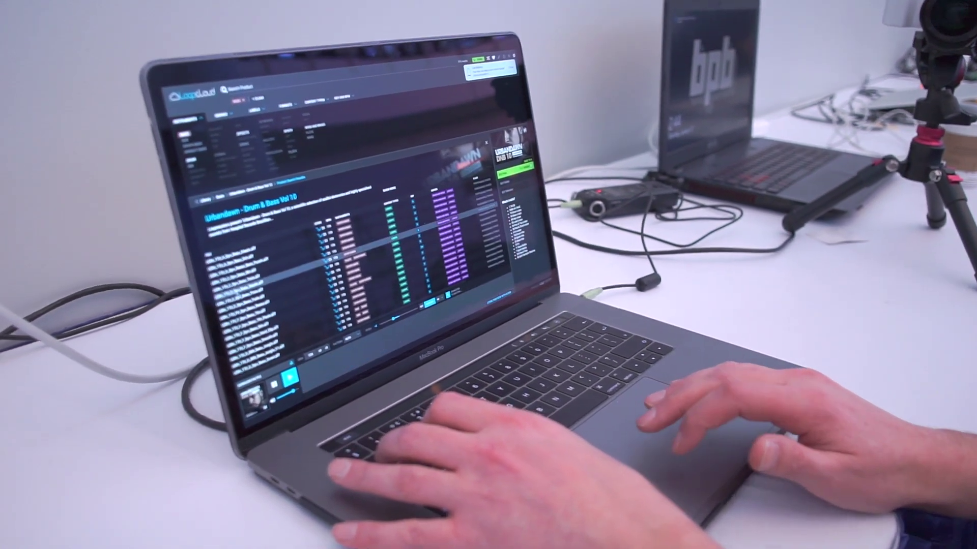
key("super+Tab")
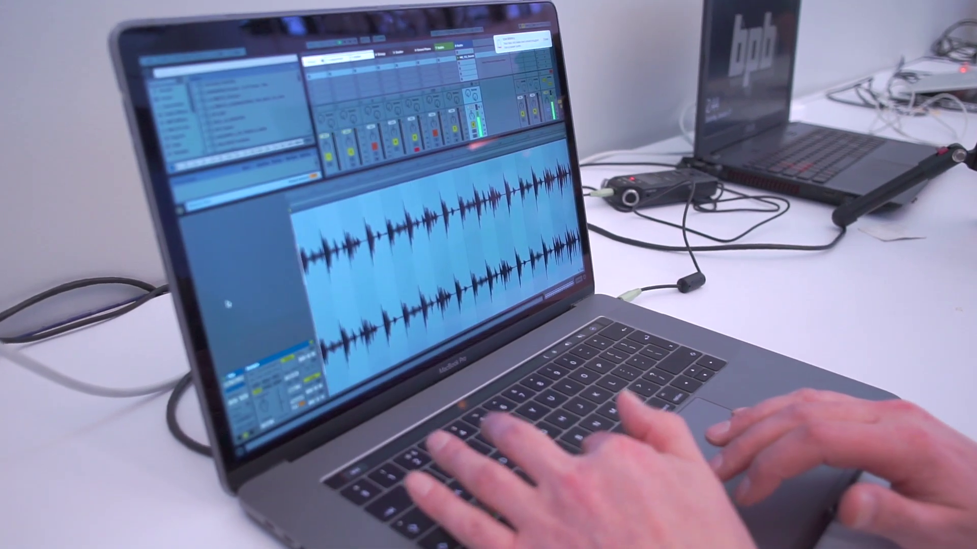
Step: Switch from Ableton Live back to the Loopcloud sample store
key("super+Tab")
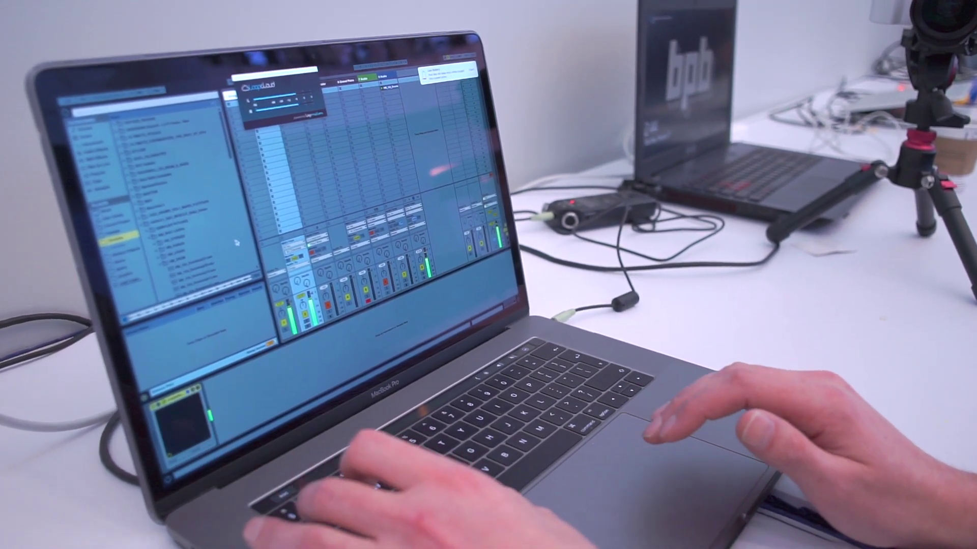
Step: Return to Loopcloud's browser showing the Urbandawn - Drum & Bass Vol 10 pack
key("super+Tab")
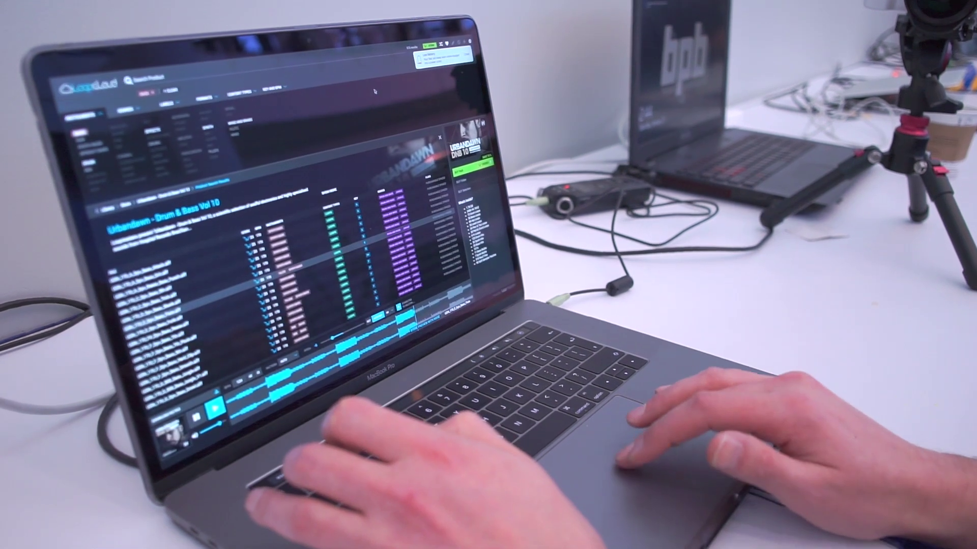